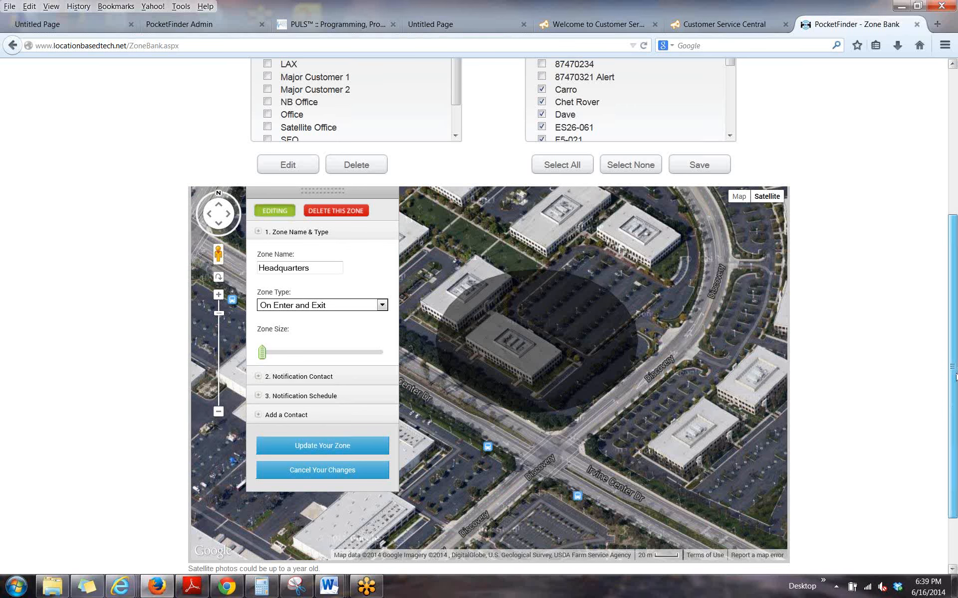
Start a new zone and search for the address "luxor" in "las vegas, nv".
left_click_drag(955, 378, 953, 233)
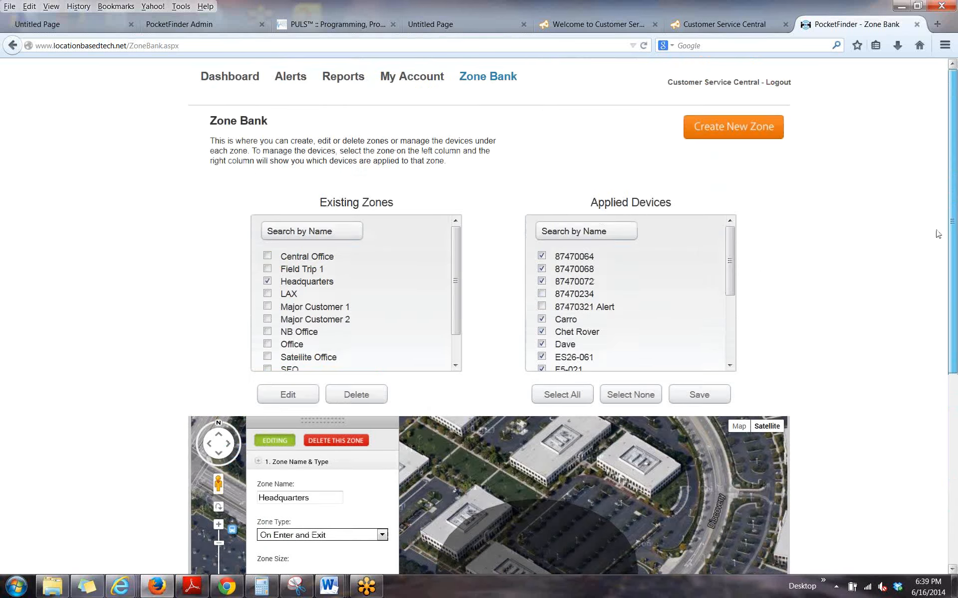
left_click(721, 123)
left_click(510, 217)
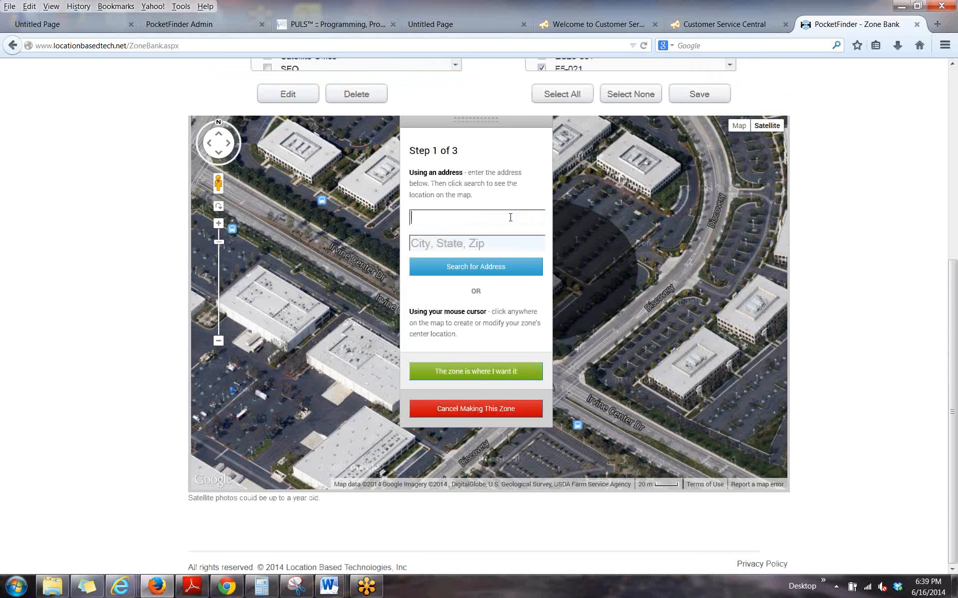
type("l")
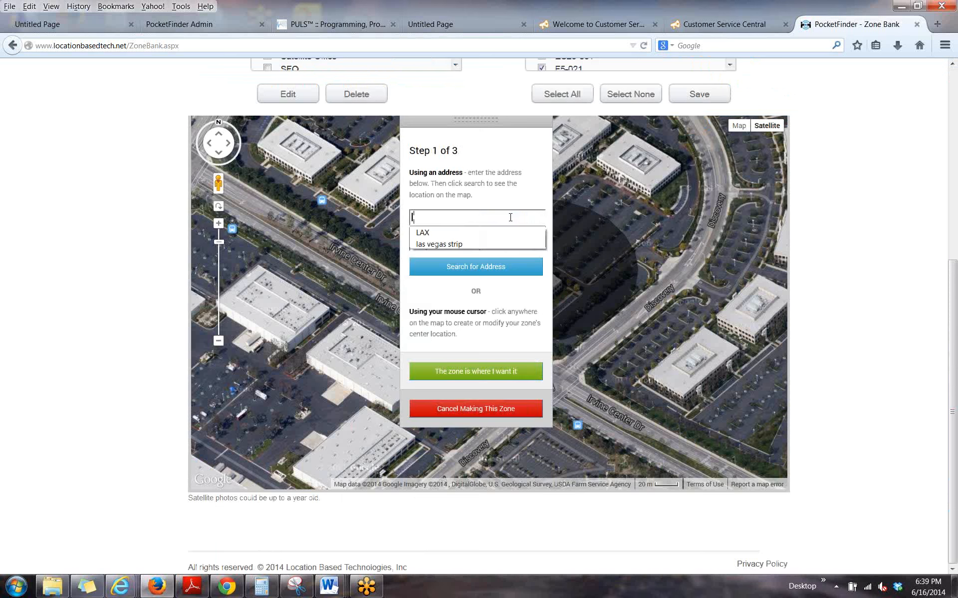
type("uxor")
key("Tab")
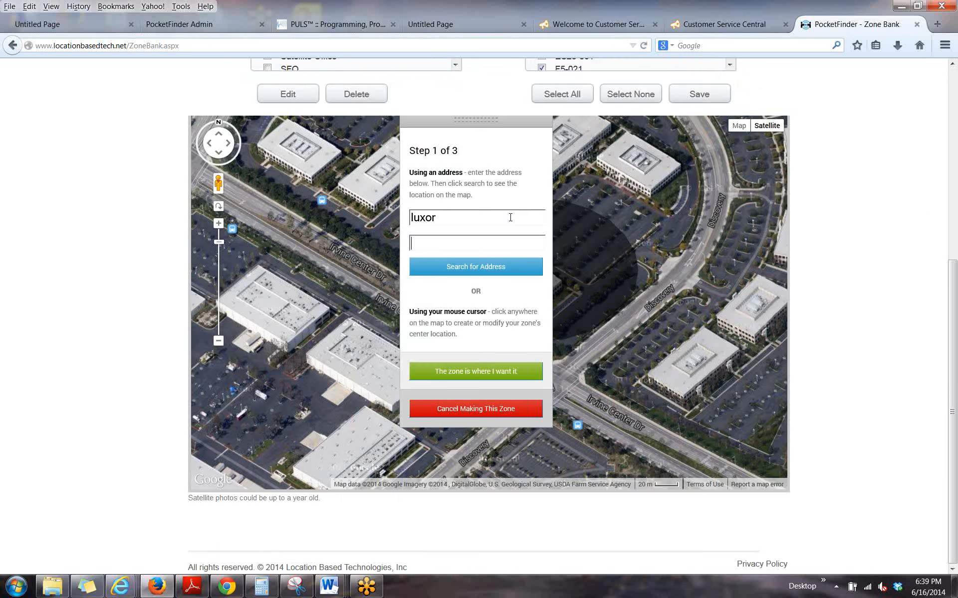
type("las vegas, nv")
left_click(480, 267)
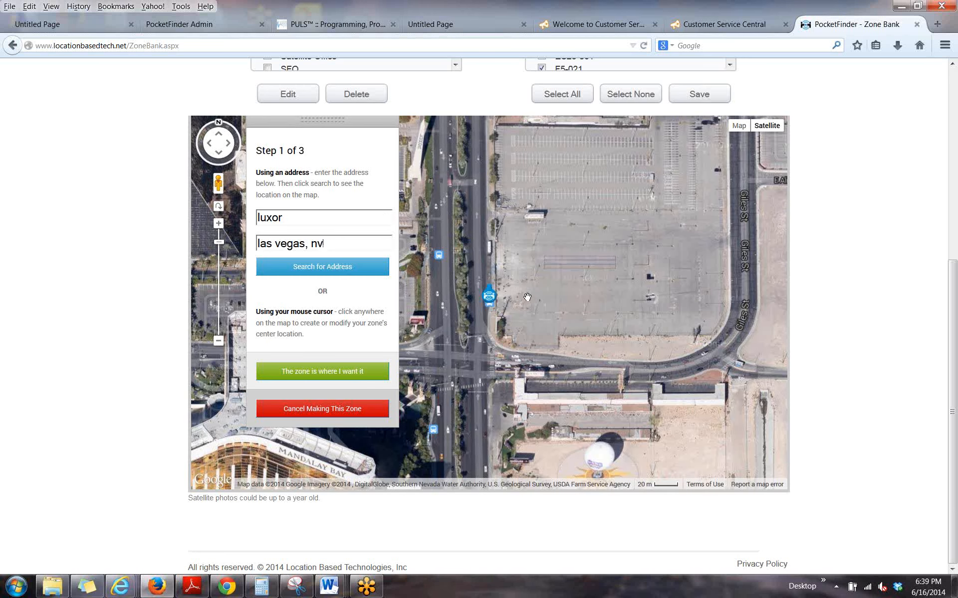
Place the new zone's center on the Luxor pyramid, west of S Las Vegas Blvd.
scroll(526, 294, "down", 1)
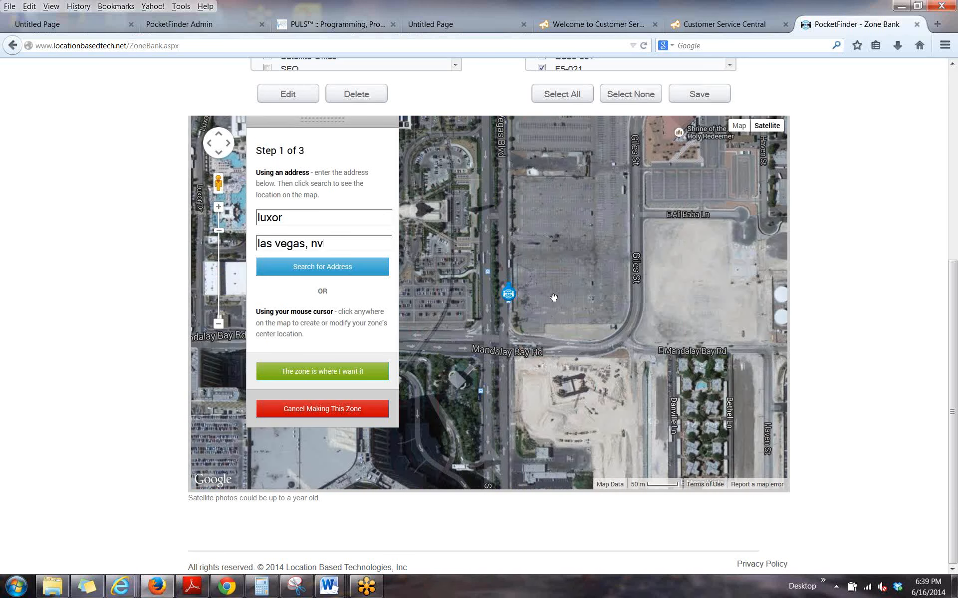
scroll(554, 298, "down", 1)
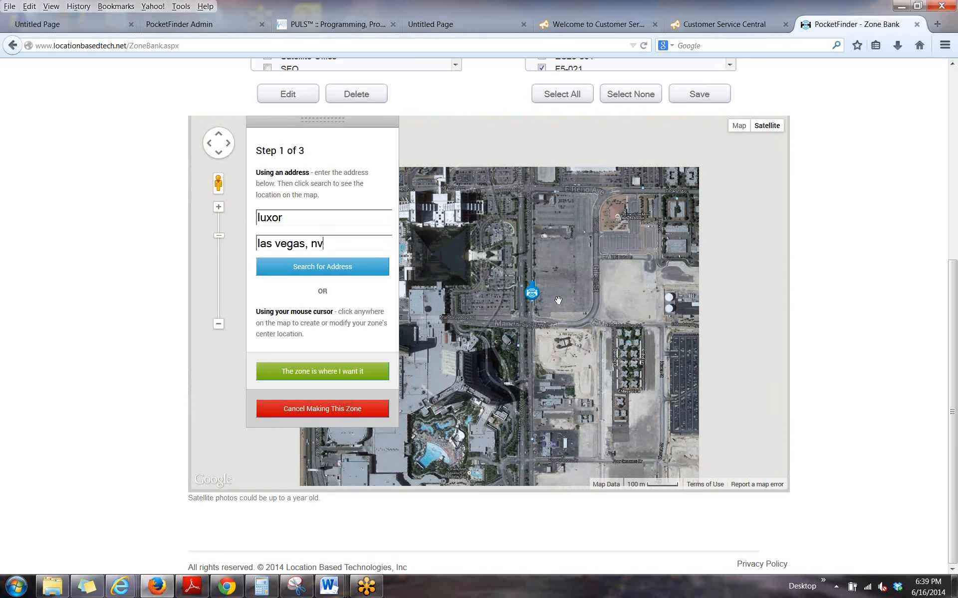
left_click_drag(440, 256, 534, 288)
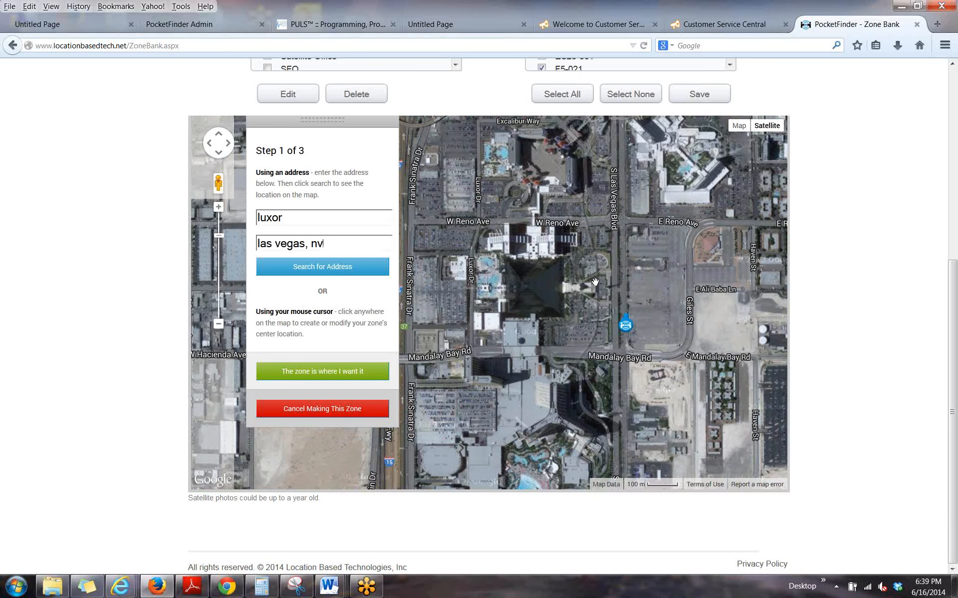
left_click(533, 288)
scroll(538, 287, "up", 1)
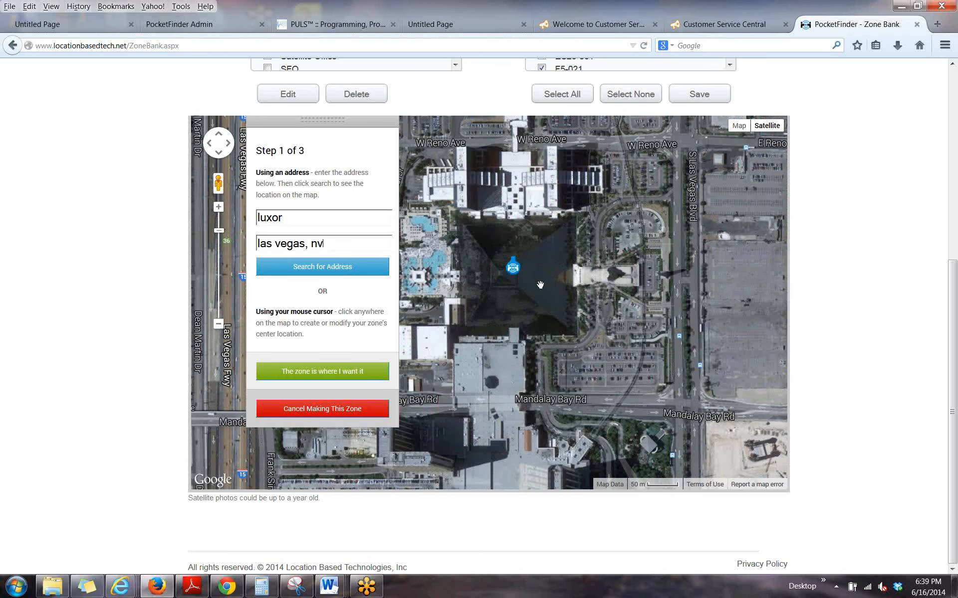
scroll(540, 285, "up", 1)
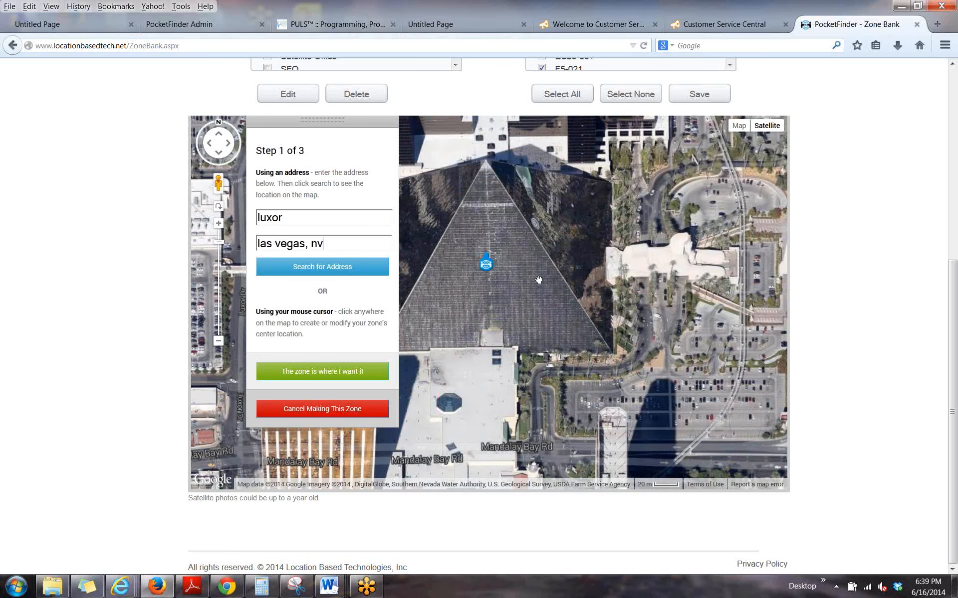
left_click(490, 204)
mouse_move(536, 253)
left_mouse_down()
mouse_move(583, 274)
mouse_move(605, 258)
left_mouse_up()
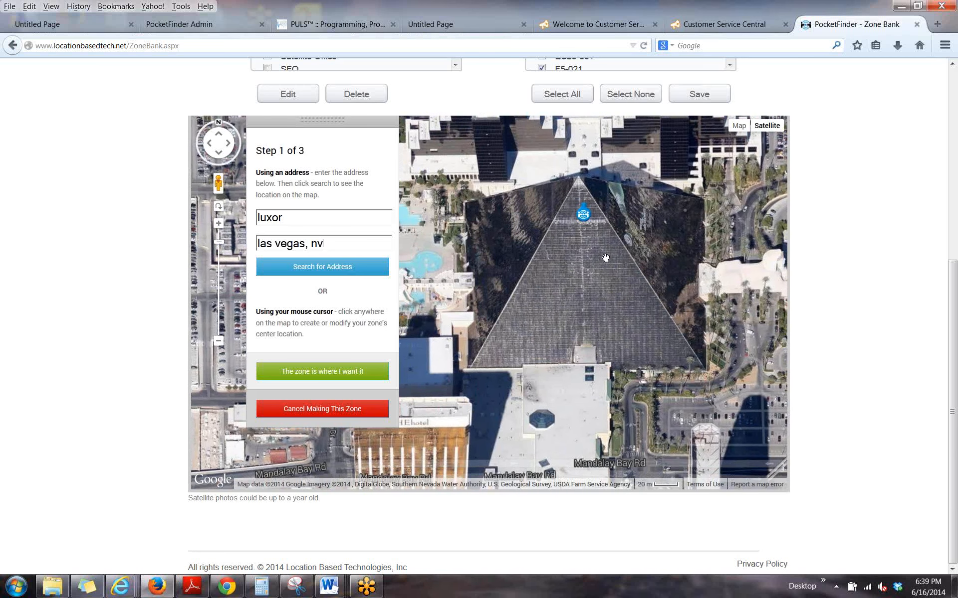
left_click(582, 246)
Zoom the map out to examine the zone marker's location at the scale of the western United States.
left_click(219, 343)
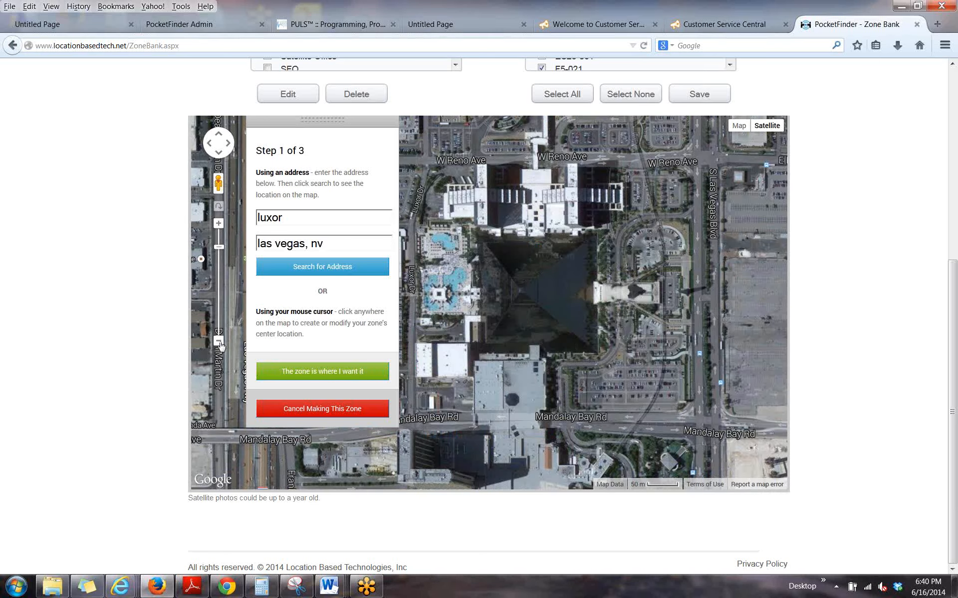
left_click(219, 342)
left_click(219, 342)
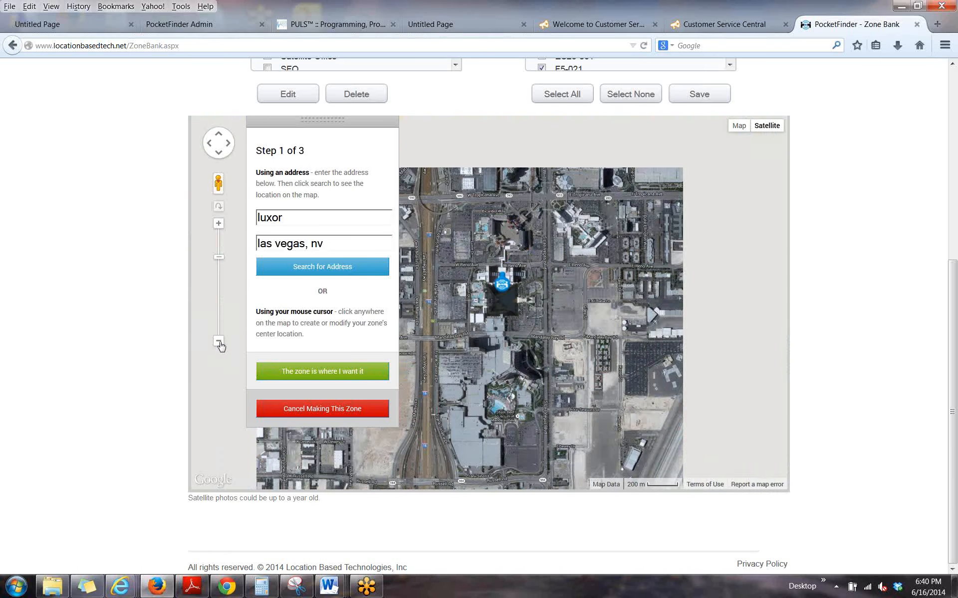
left_click(219, 342)
left_click(219, 342)
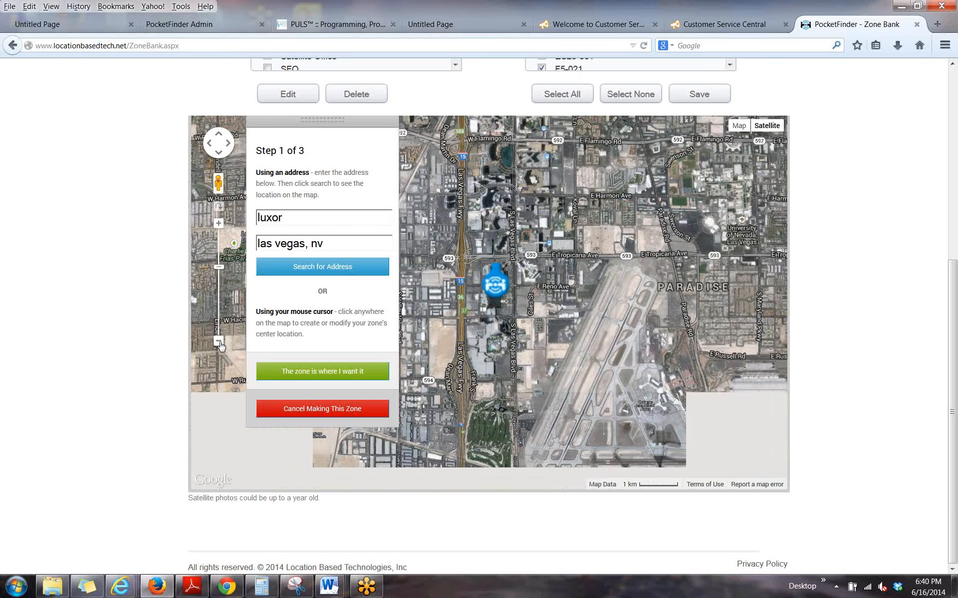
left_click(218, 343)
left_click(219, 342)
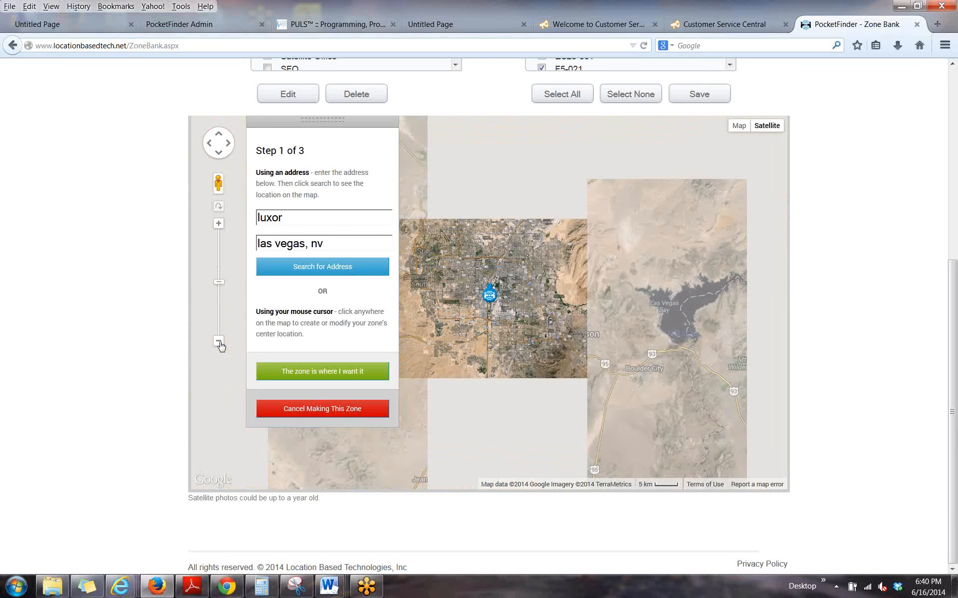
left_click(218, 343)
left_click(219, 343)
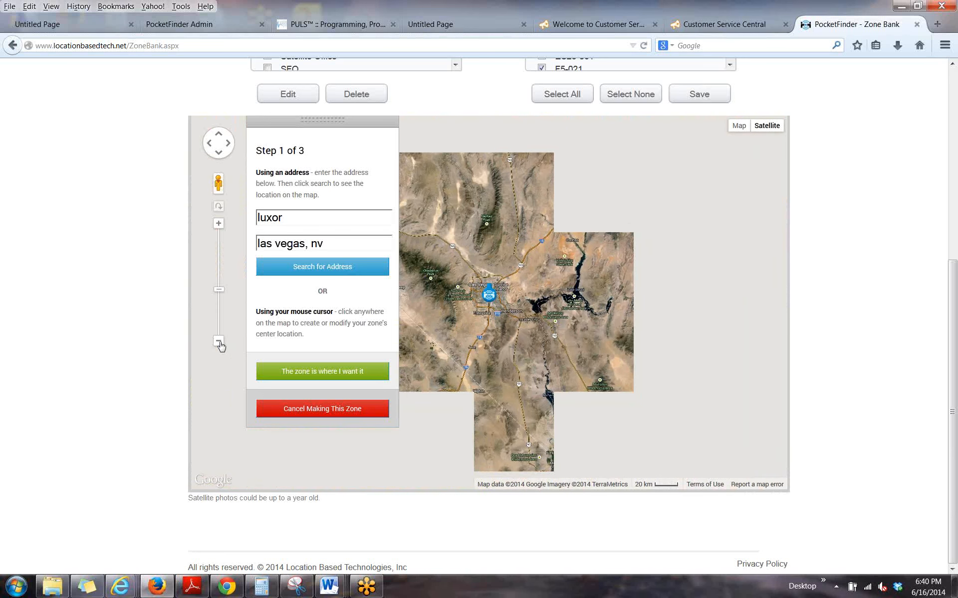
left_click(219, 343)
left_click(219, 343)
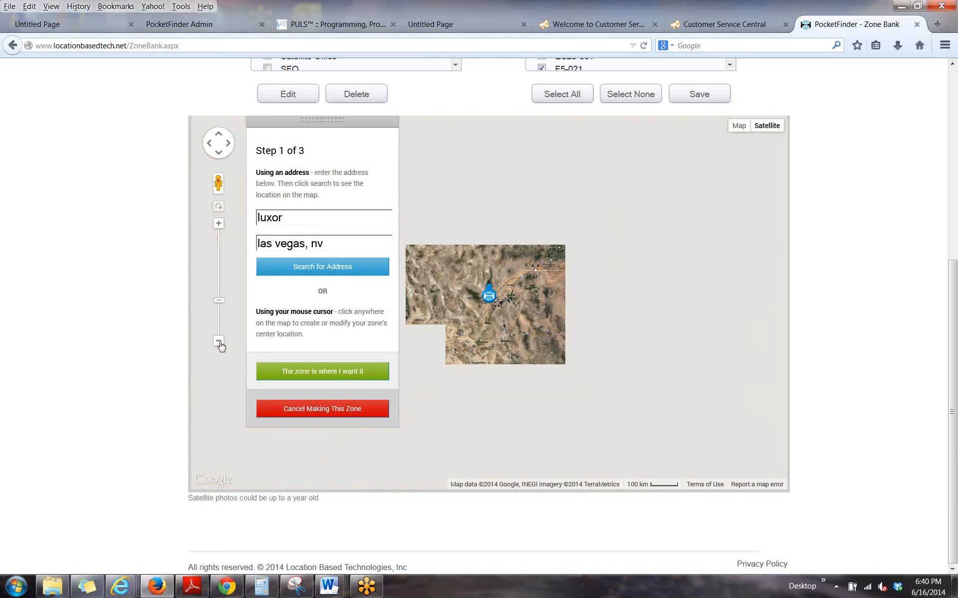
left_click(219, 342)
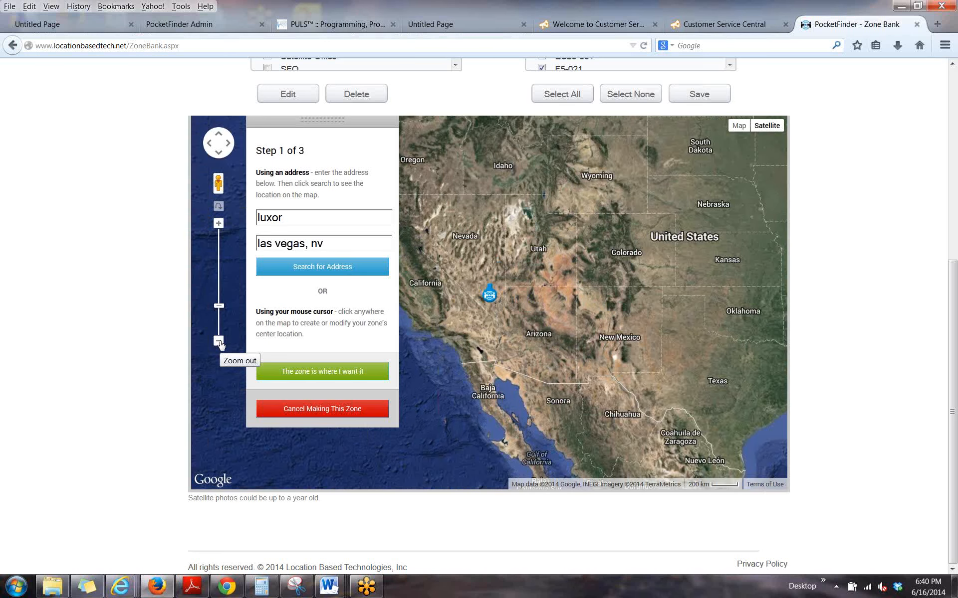
Accept the zone's location and reduce its active area to well below the size of Las Vegas.
left_click(321, 378)
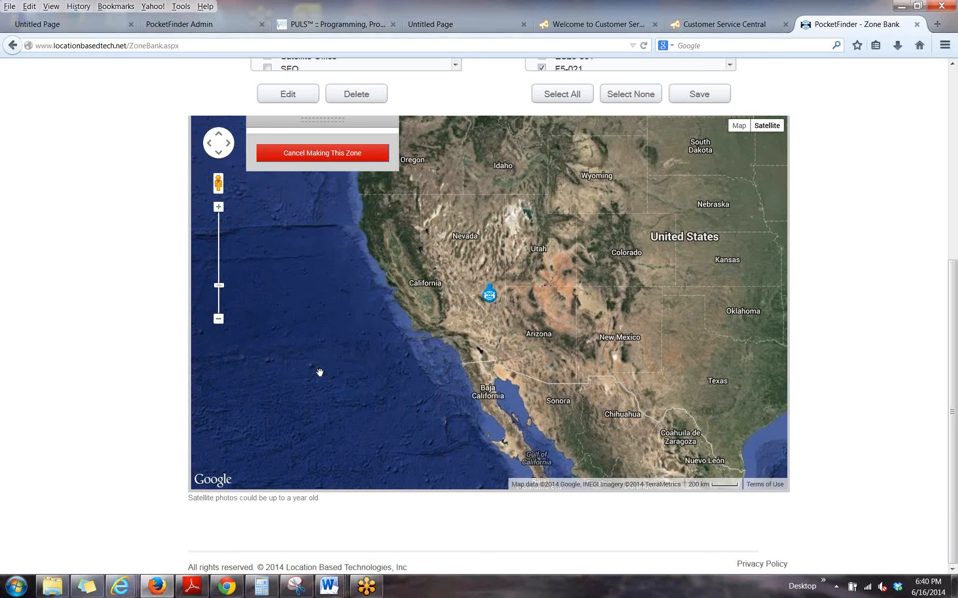
mouse_move(288, 209)
left_mouse_down()
mouse_move(361, 221)
mouse_move(263, 218)
left_mouse_up()
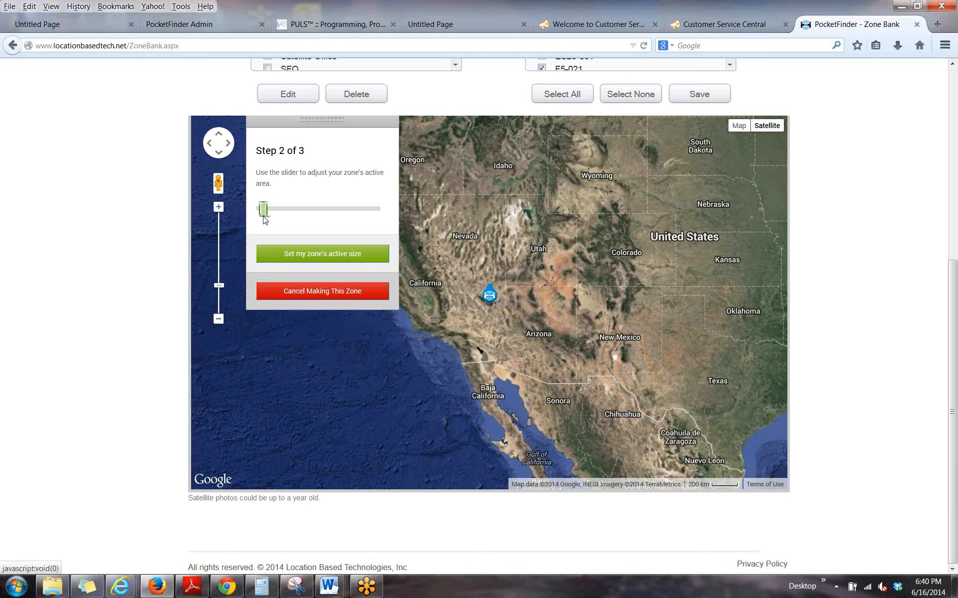
left_click(218, 208)
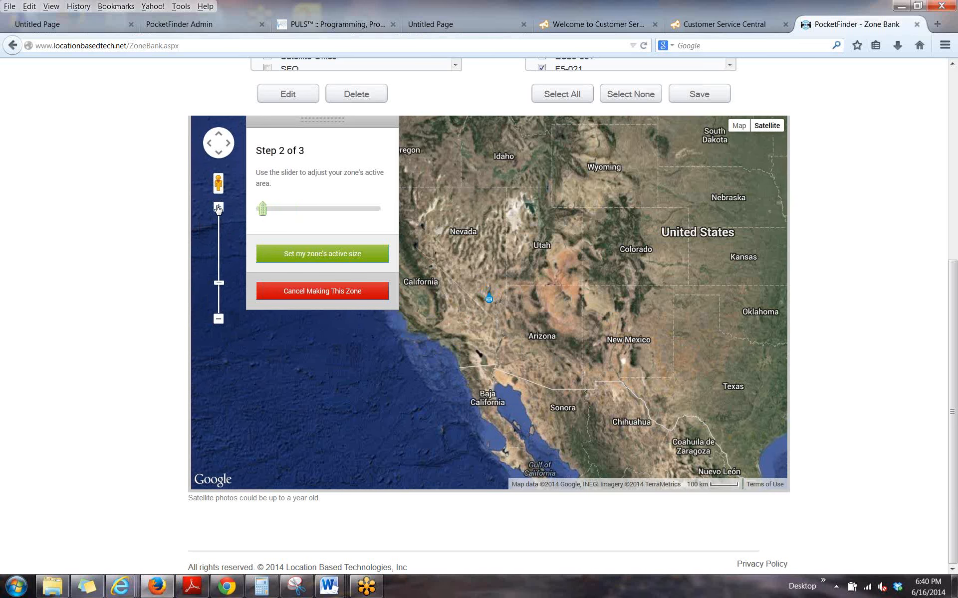
left_click(218, 208)
left_click(218, 208)
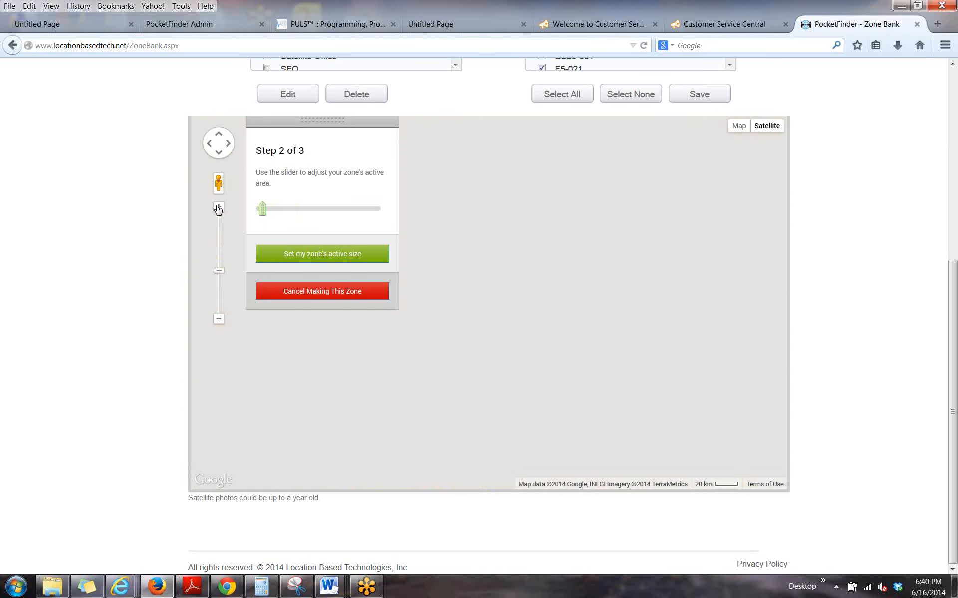
left_click(218, 208)
left_click(218, 208)
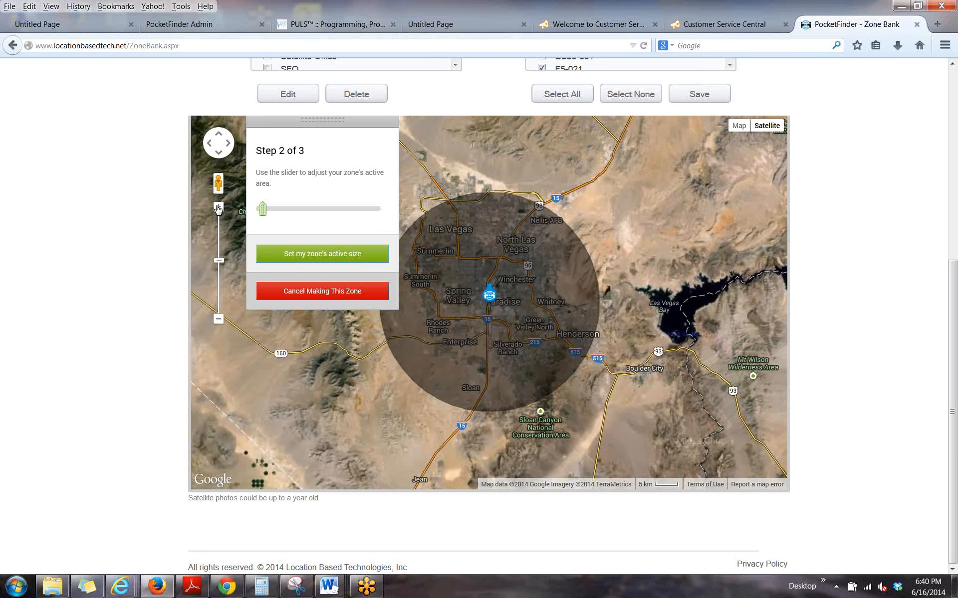
left_click(218, 208)
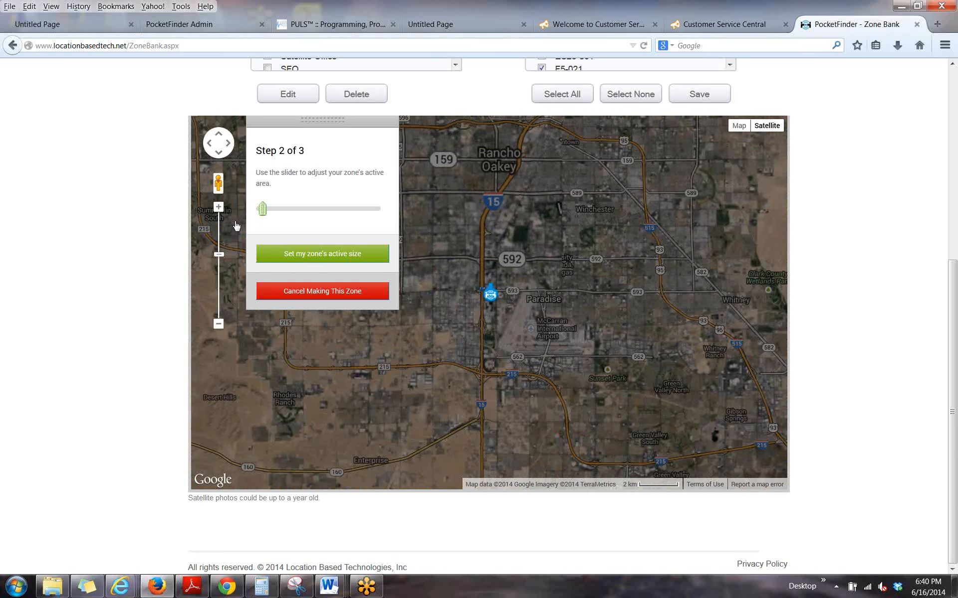
left_click_drag(262, 210, 257, 215)
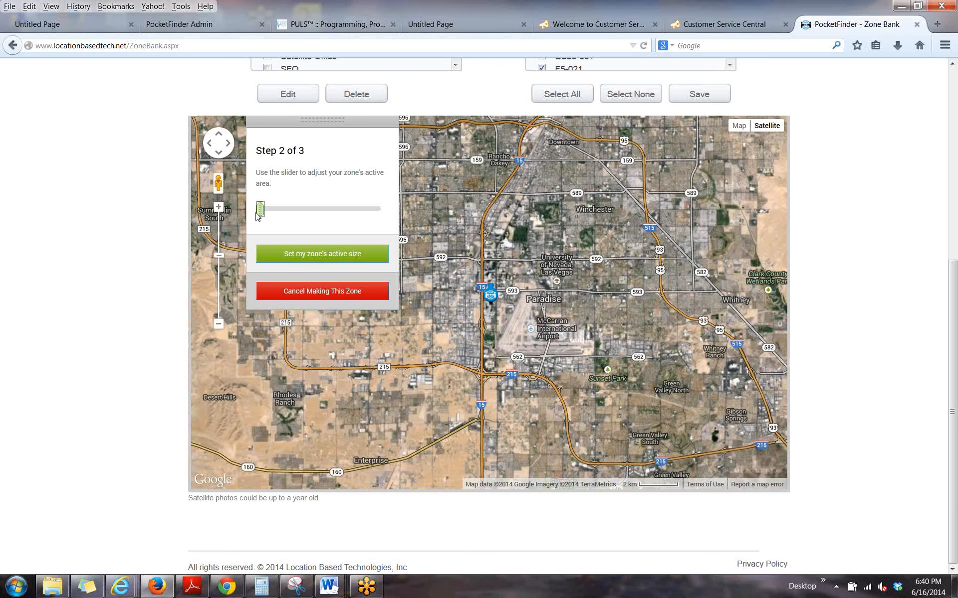
Check the zone's smallest active area close up around the Luxor pyramid and set it as the active size.
left_click(218, 208)
left_click(218, 209)
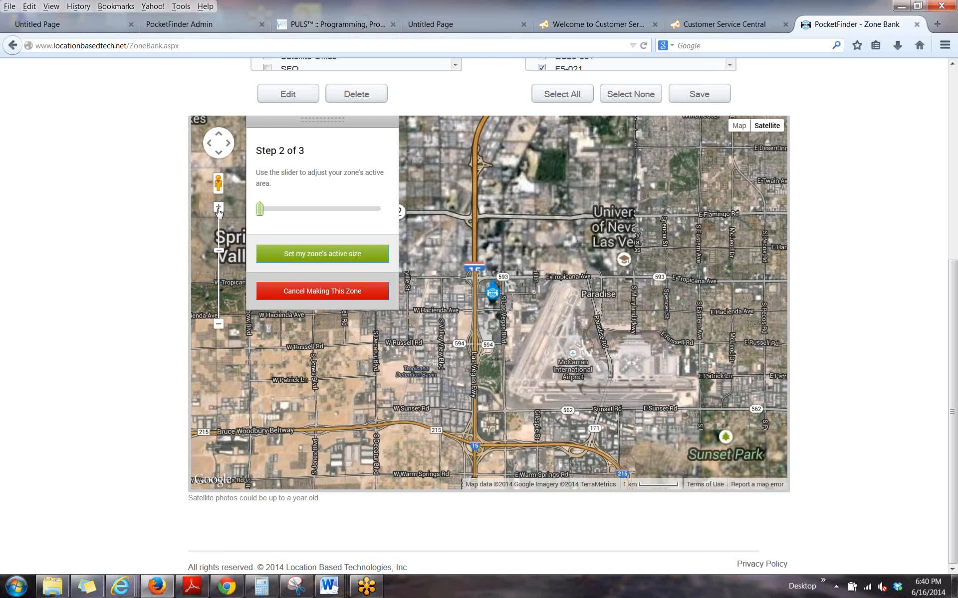
left_click(218, 209)
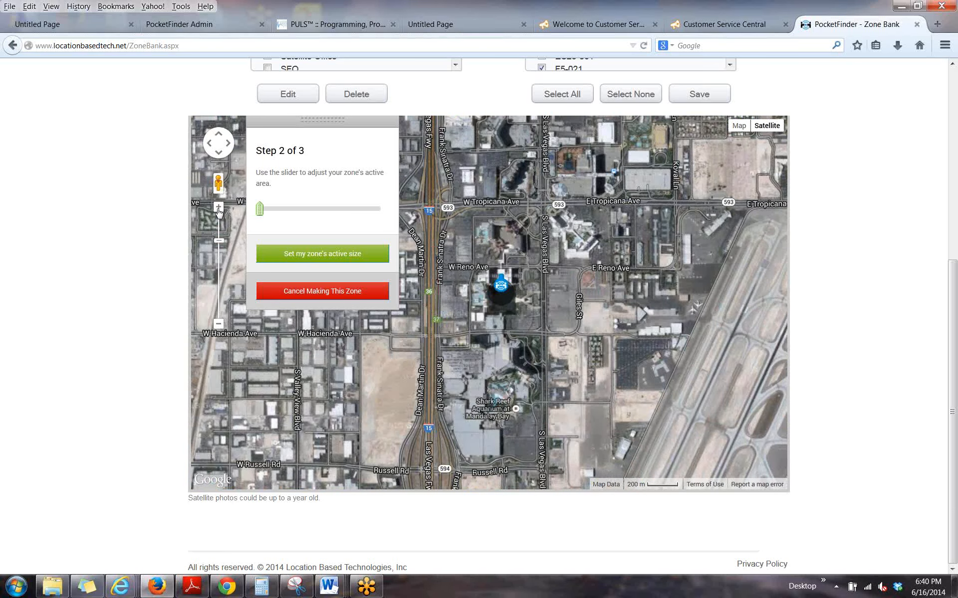
left_click(218, 208)
left_click(259, 212)
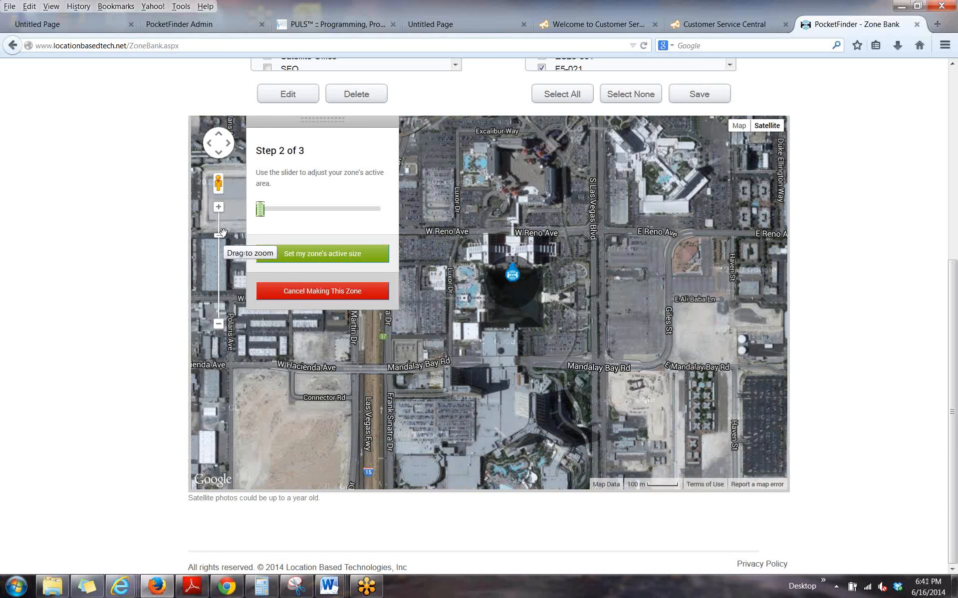
left_click(311, 257)
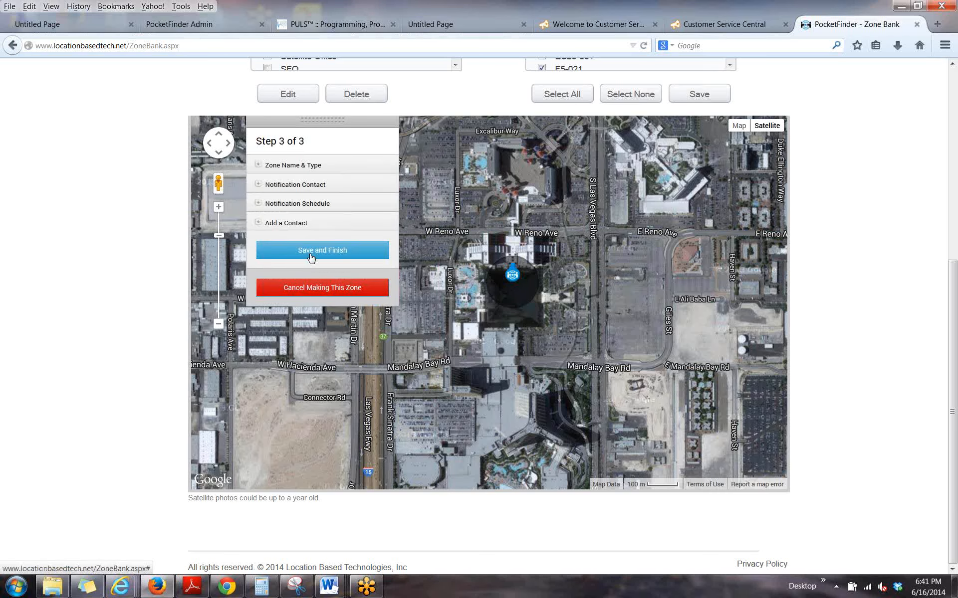
Name the zone "Luxor" and set its zone type to On Enter and Exit.
left_click(259, 166)
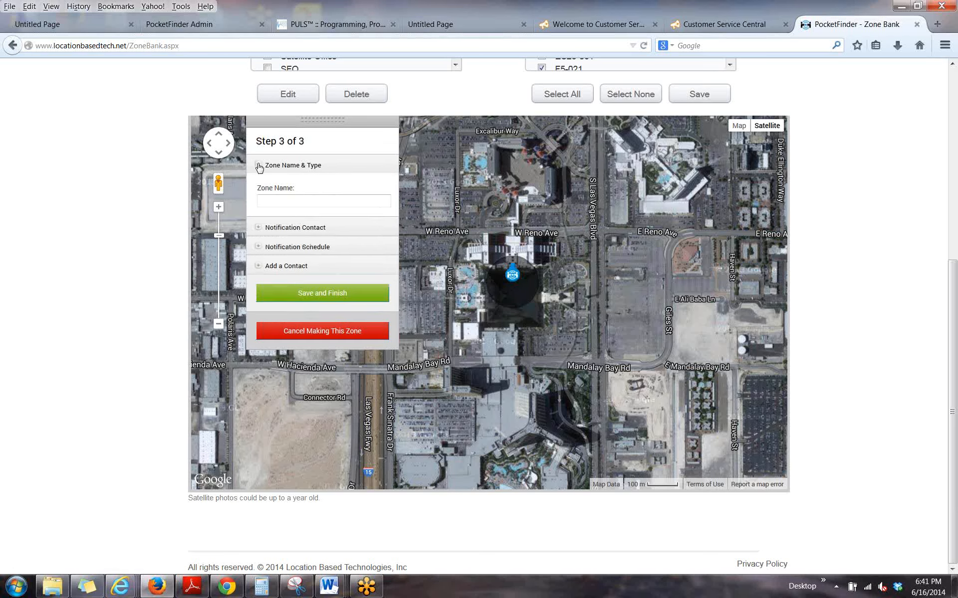
left_click(290, 202)
type("Luxor")
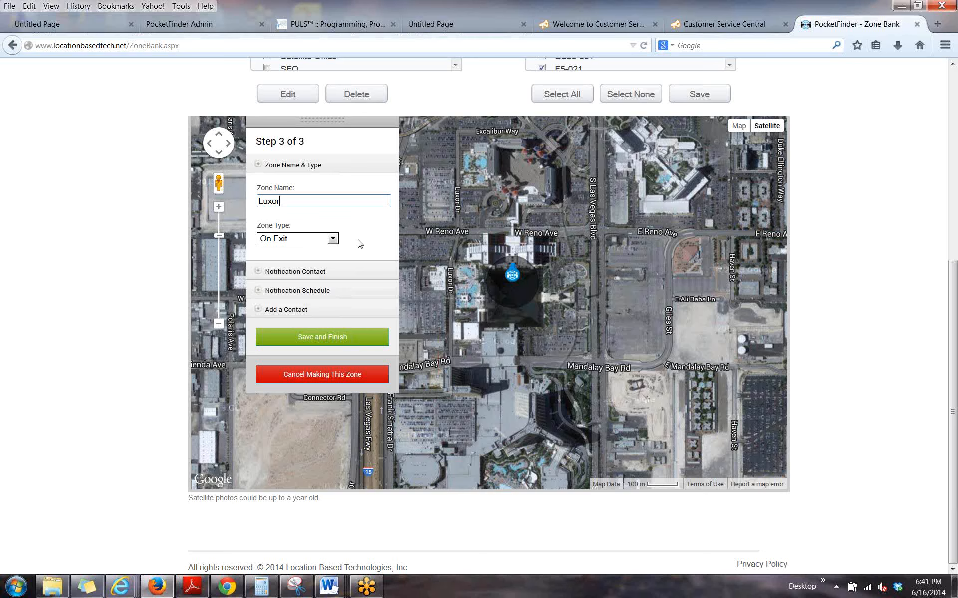
left_click(331, 239)
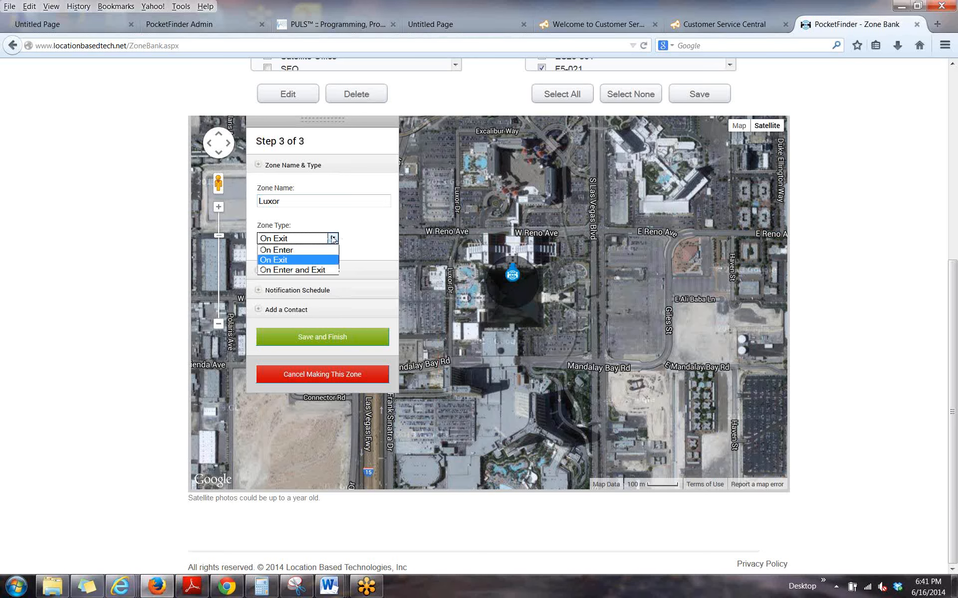
left_click(294, 271)
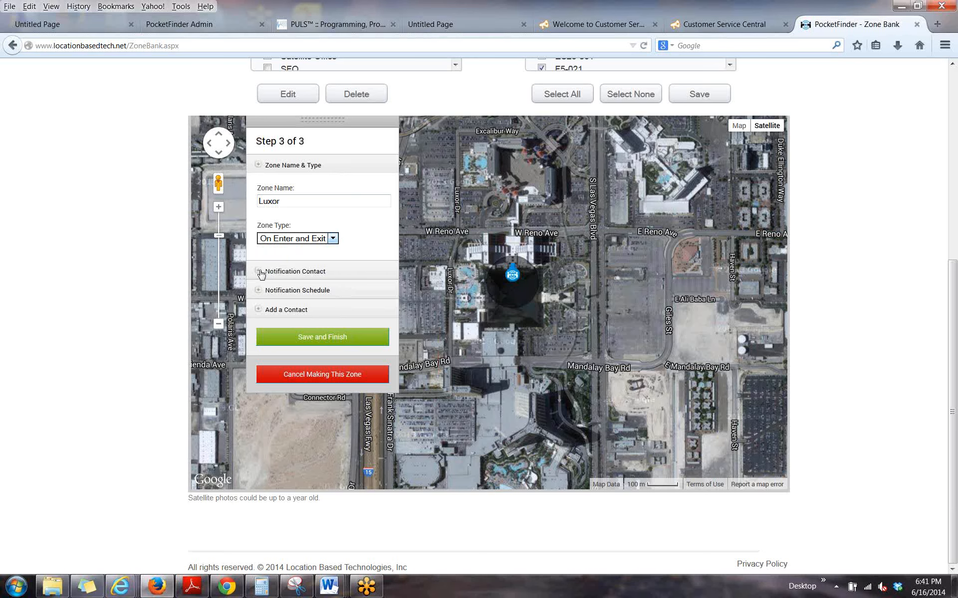
Select the pocketfinder.com e-mail, the first gmail.com e-mail and the first two SMS numbers as the zone's notification contacts.
left_click(260, 273)
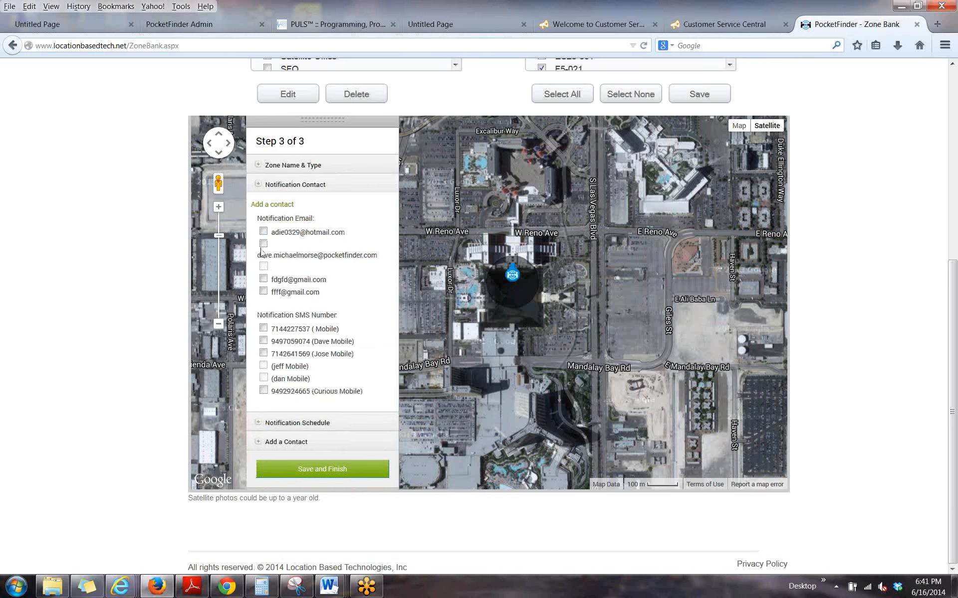
left_click(263, 244)
left_click(264, 279)
left_click(263, 328)
left_click(264, 341)
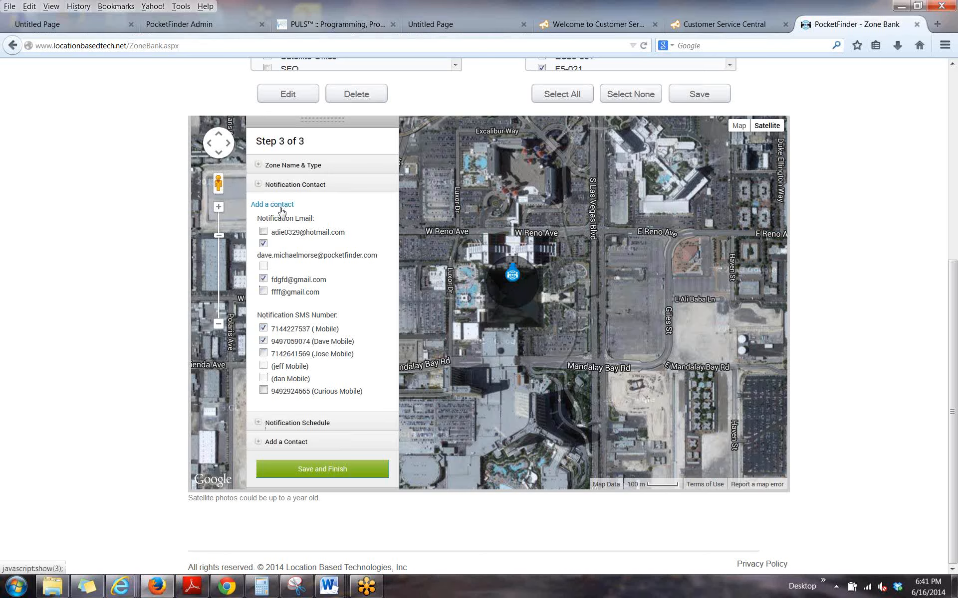
Turn off the zone's always-active notification schedule and exclude Saturday and Sunday from its active days.
left_click(258, 185)
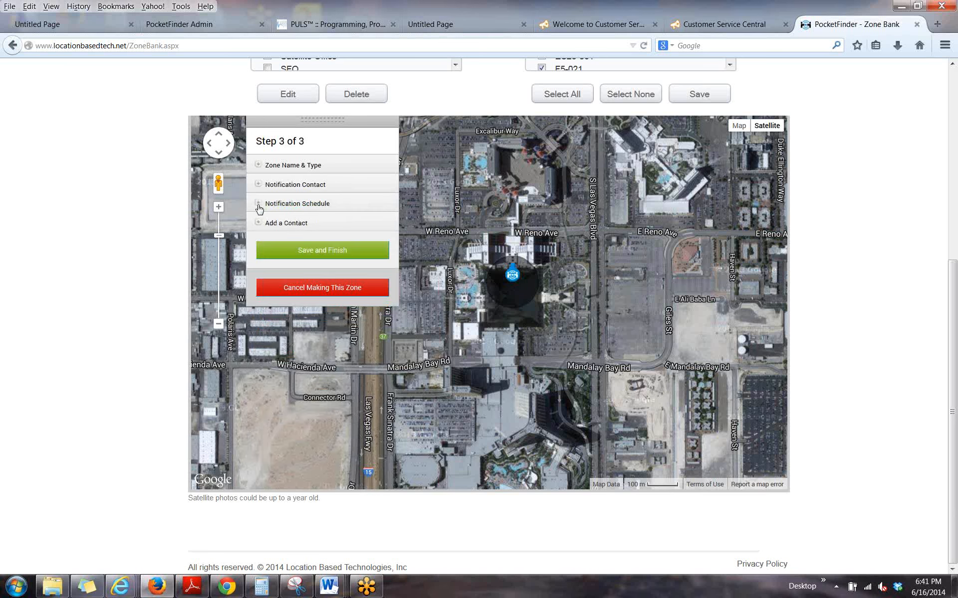
left_click(258, 205)
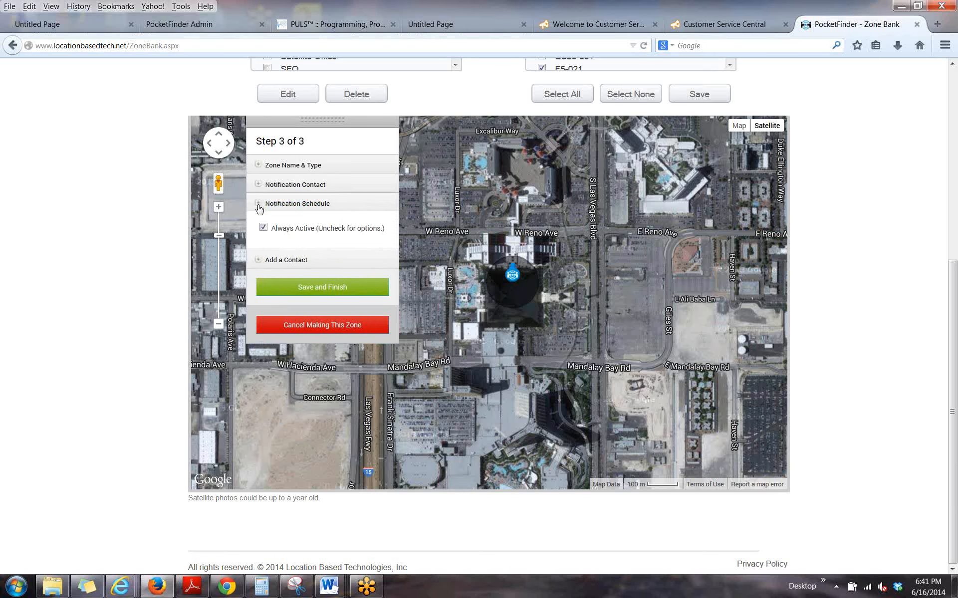
left_click(263, 228)
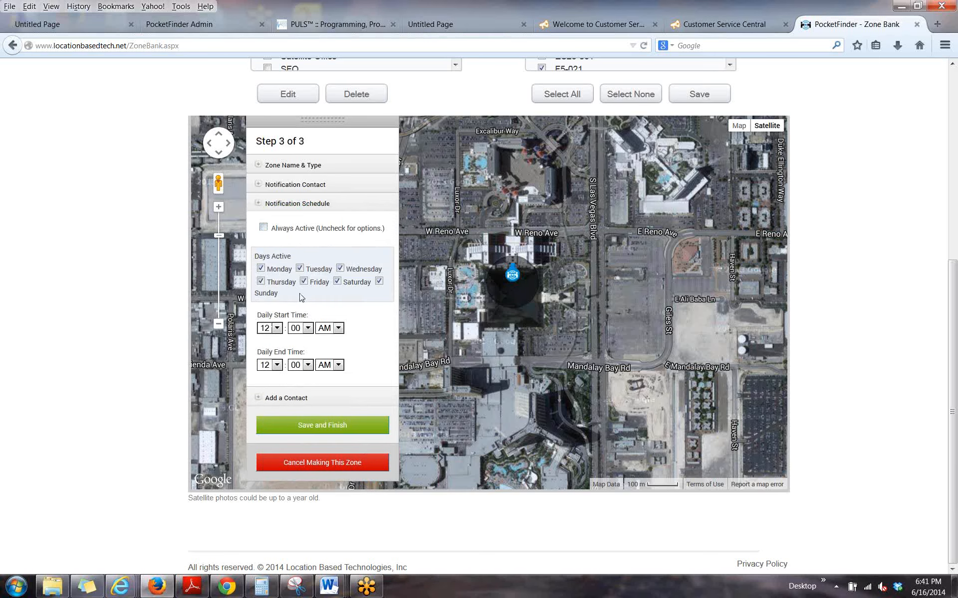
left_click(337, 282)
left_click(379, 281)
Set the notification schedule's daily start time to 9:00 PM and end time to 6:00 AM, and save the finished zone.
left_click(277, 329)
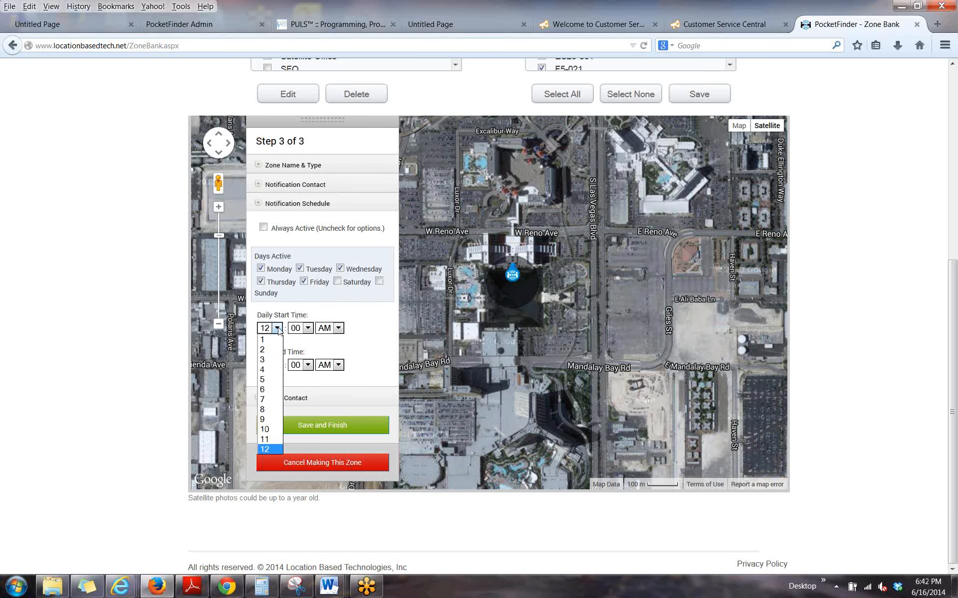
left_click(272, 419)
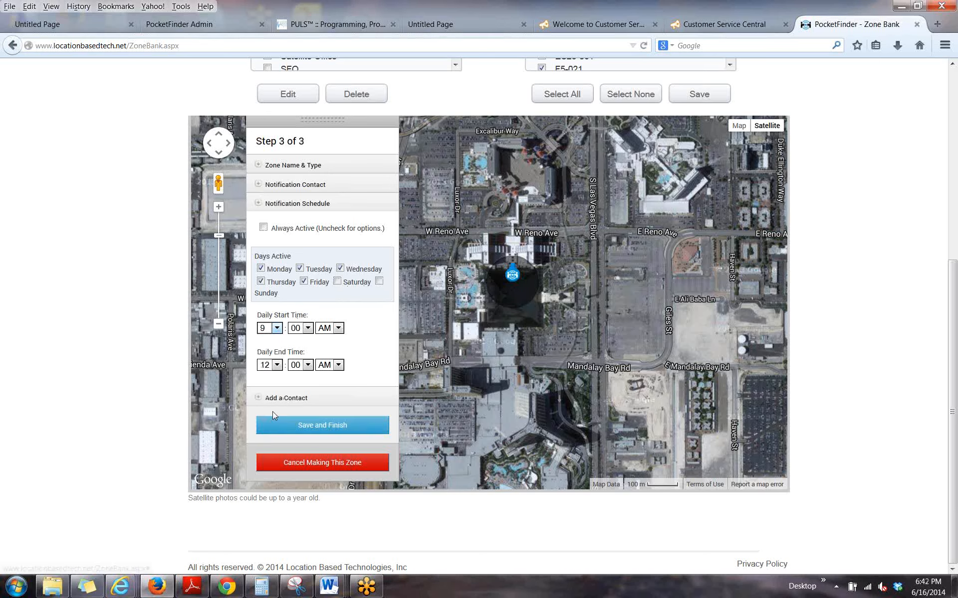
left_click(339, 329)
left_click(337, 350)
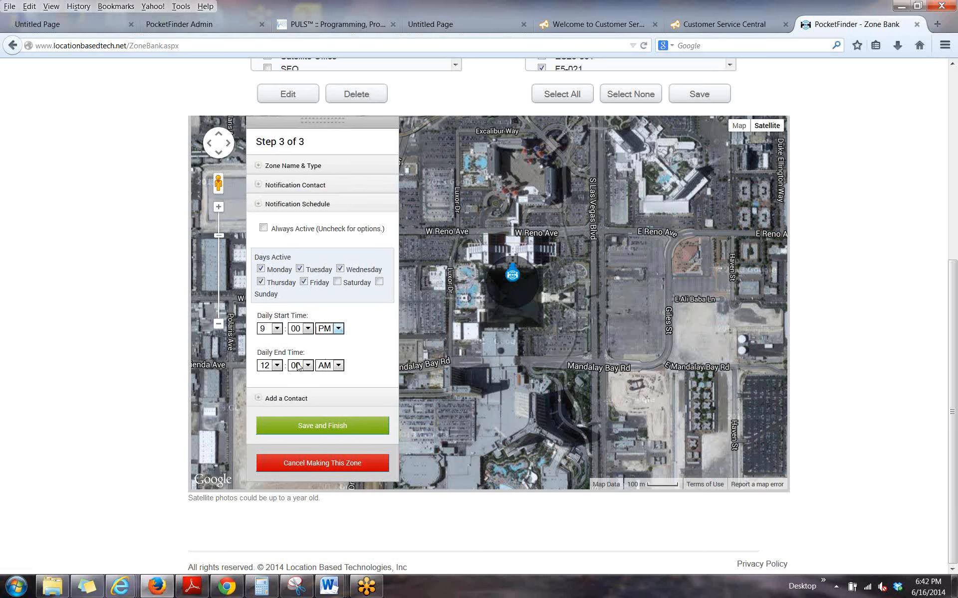
left_click(277, 365)
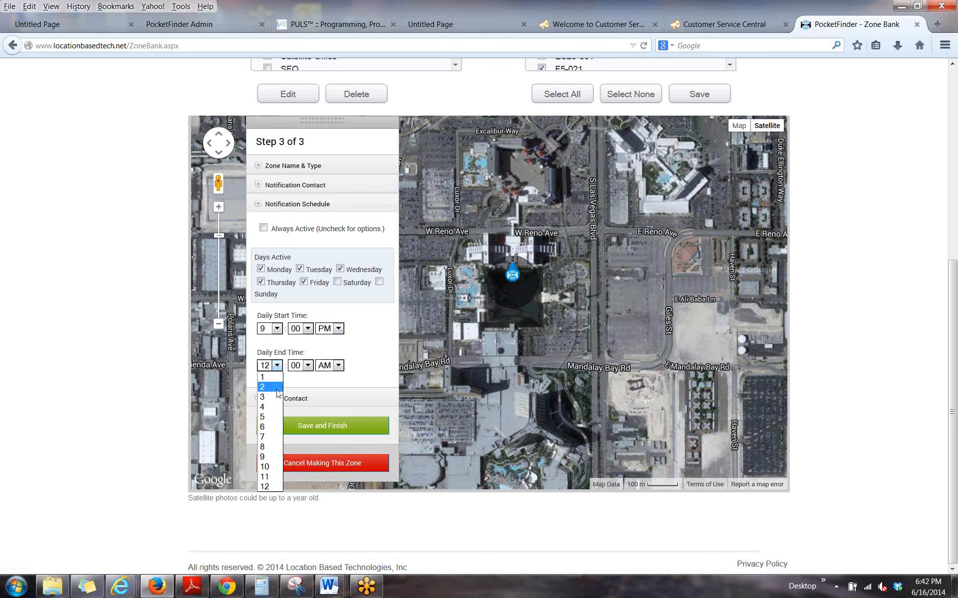
left_click(268, 427)
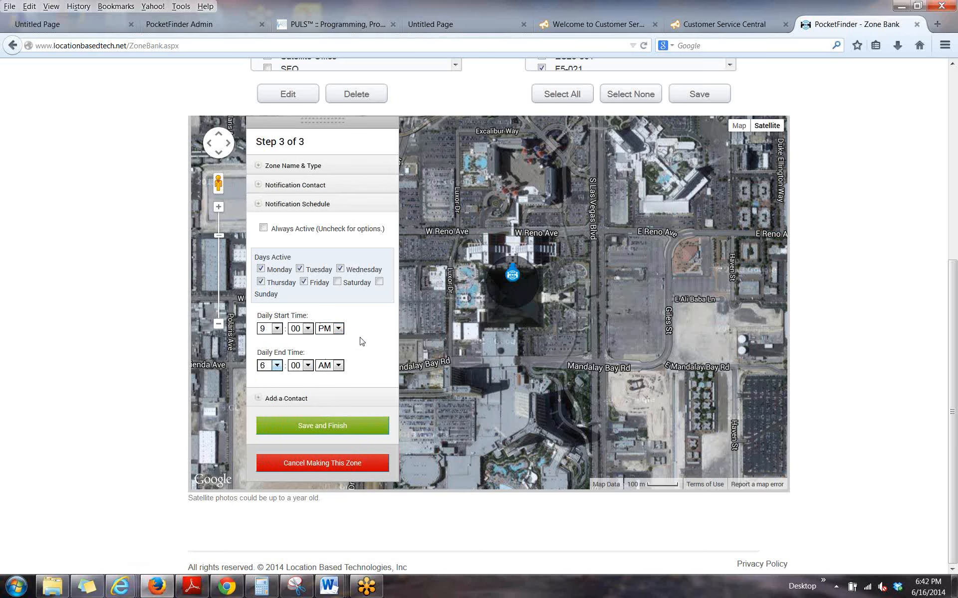
left_click(322, 429)
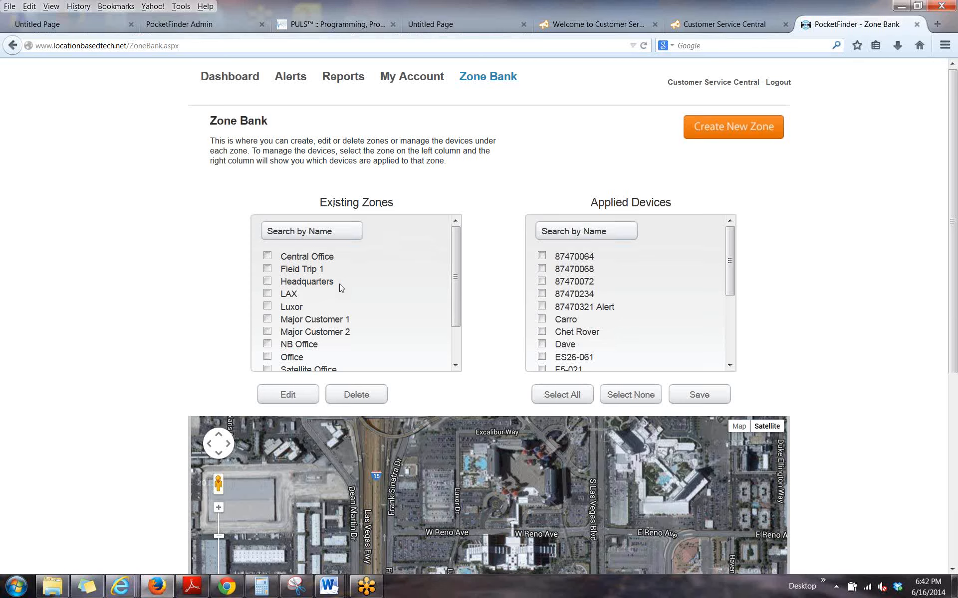
For the Major Customer 1 zone, select all applied devices except 87470072, 87470234 and 87470321 Alert.
left_click(268, 320)
left_click(574, 400)
left_click(541, 294)
left_click(542, 306)
left_click(541, 282)
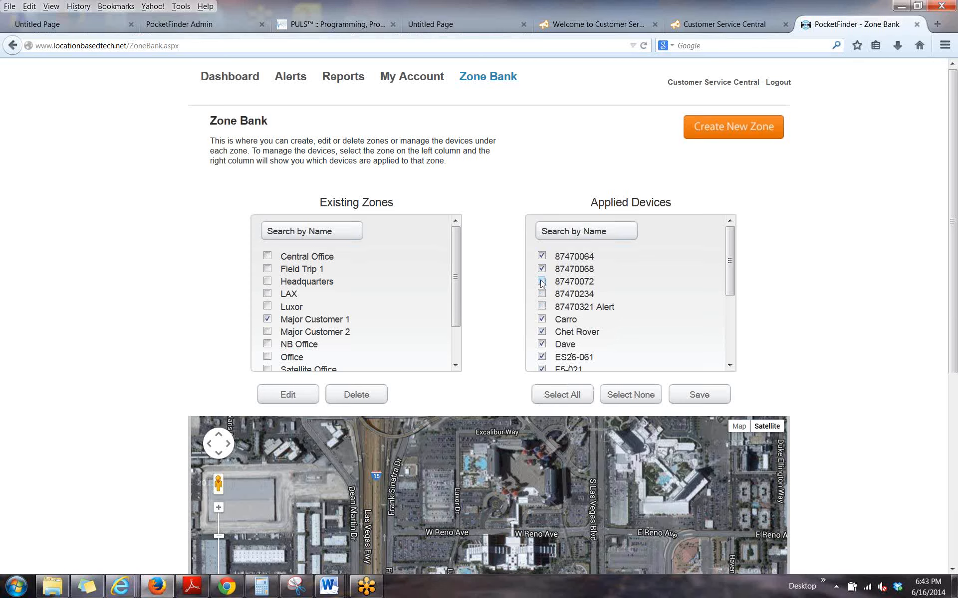